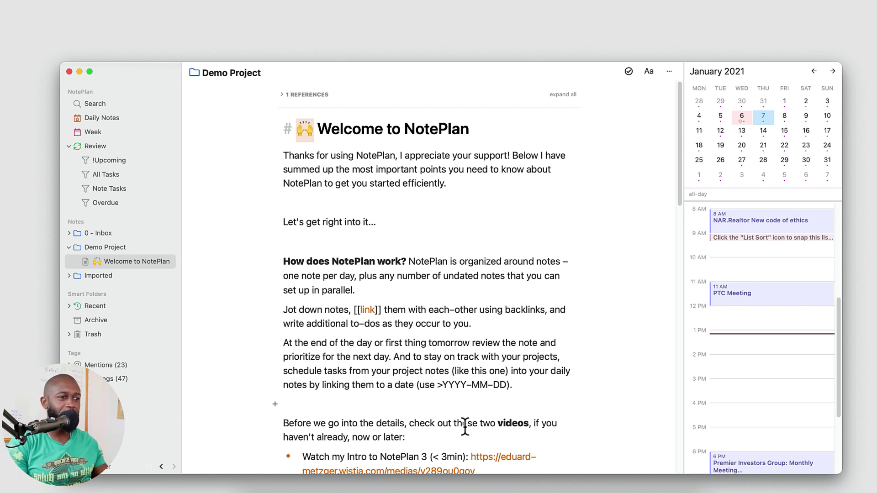
Switch between Obsidian's day planner and NotePlan, ending on NotePlan's Welcome note.
left_click(378, 491)
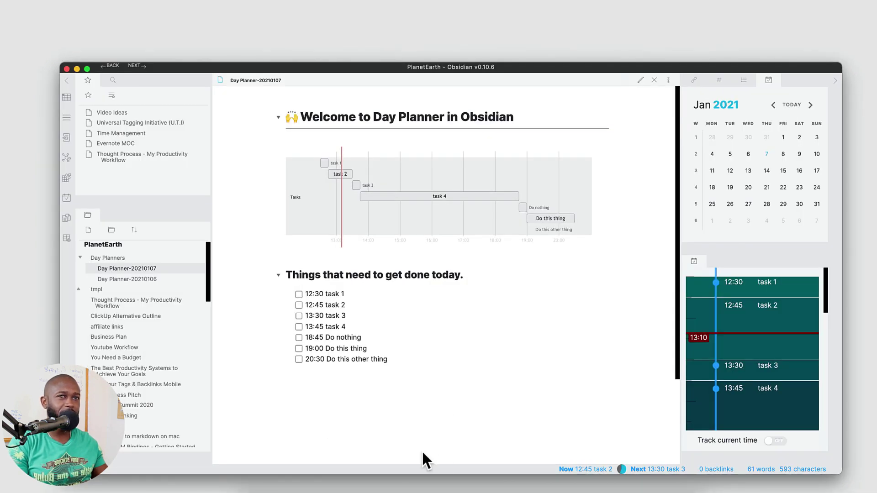
left_click(573, 492)
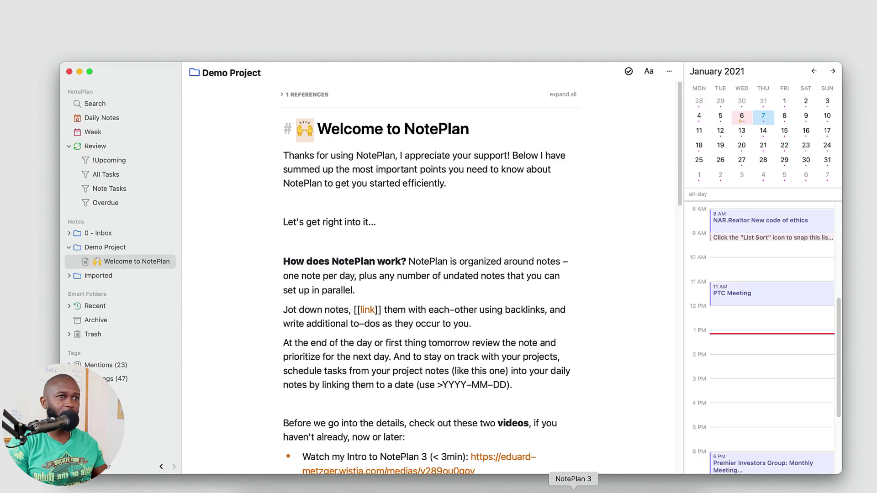
left_click(378, 491)
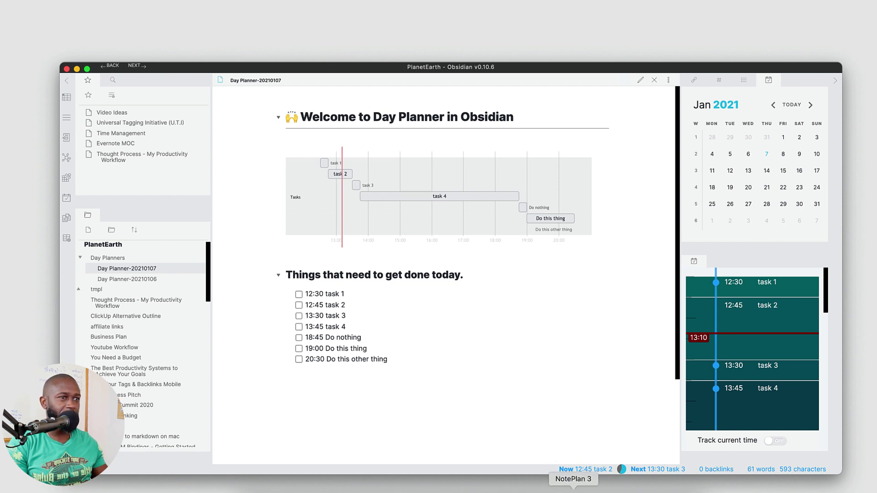
left_click(574, 489)
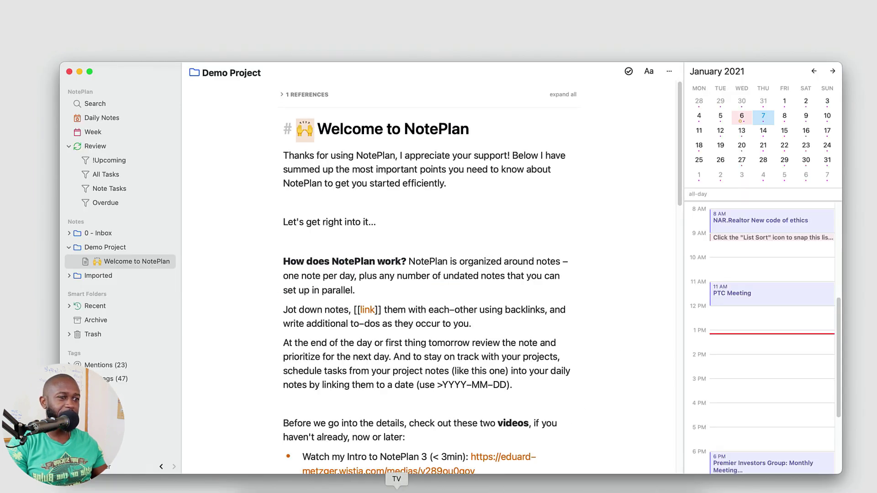
left_click(378, 489)
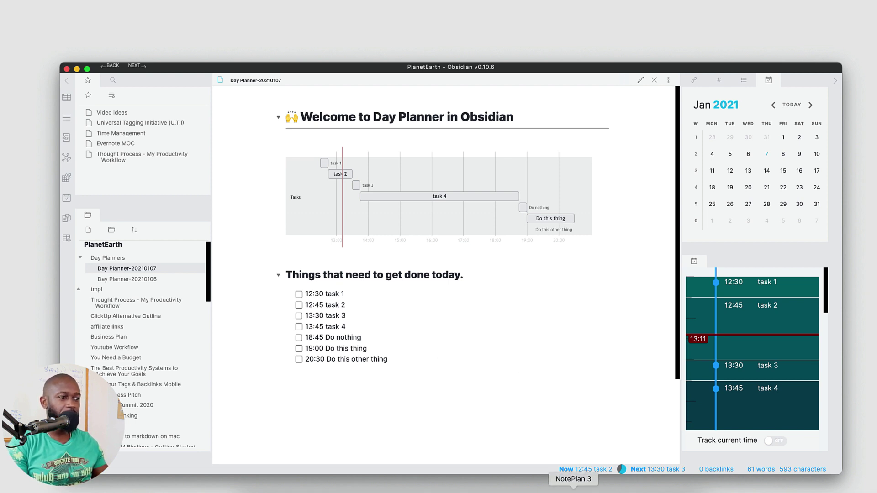
left_click(573, 491)
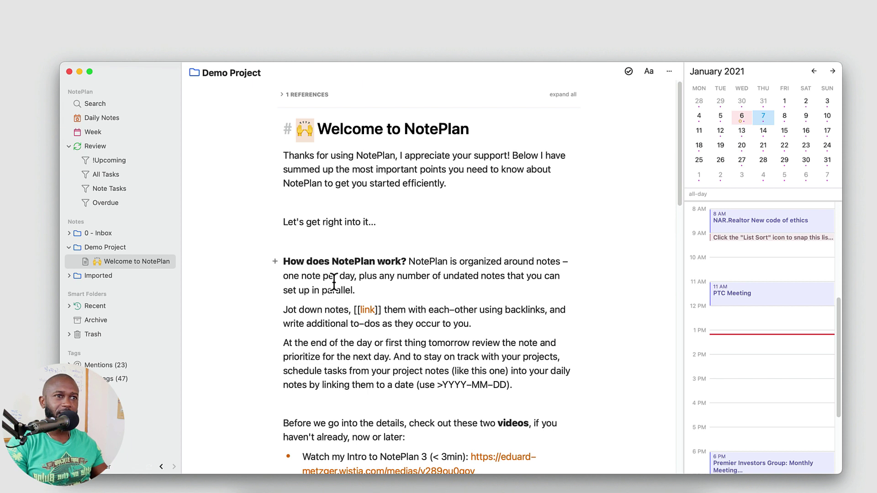
Insert a ``` fenced code block containing 'This is code' below 'Let's get right into it...'.
left_click(318, 241)
key("Return")
key("Return")
key("Return")
key("Up")
key("Up")
key("Up")
key("Return")
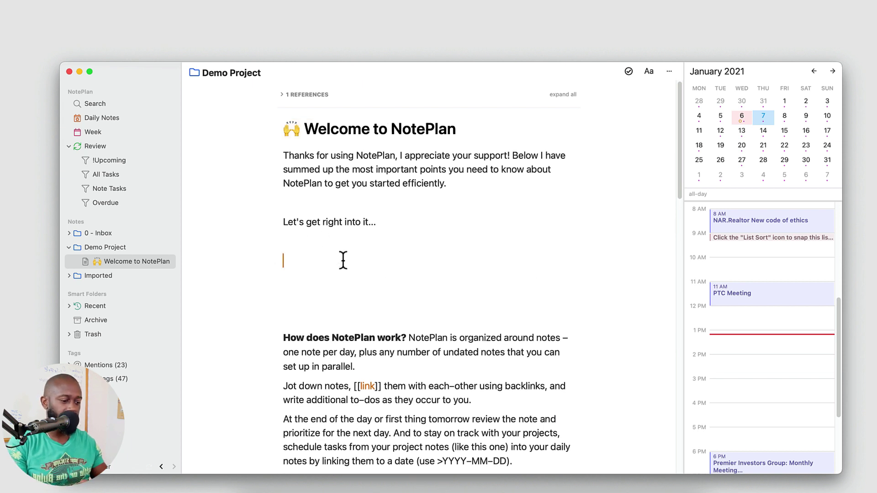
type("```")
key("Return")
key("Return")
type("````")
key("BackSpace")
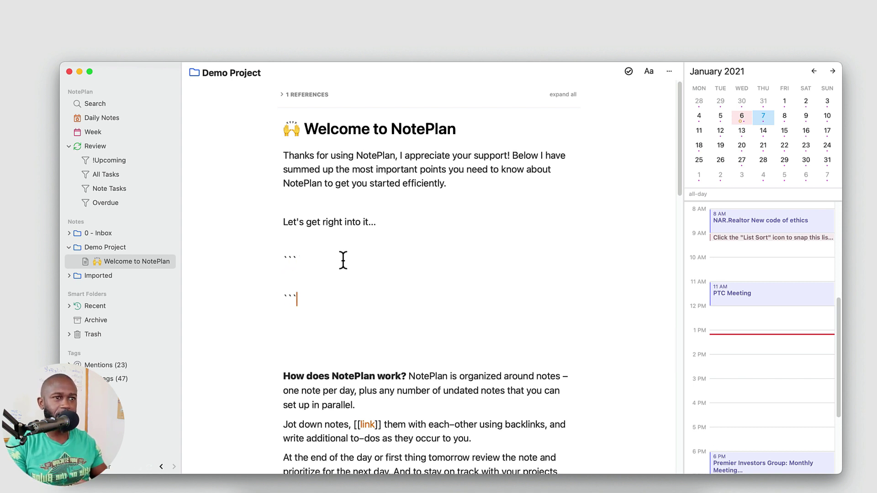
key("Up")
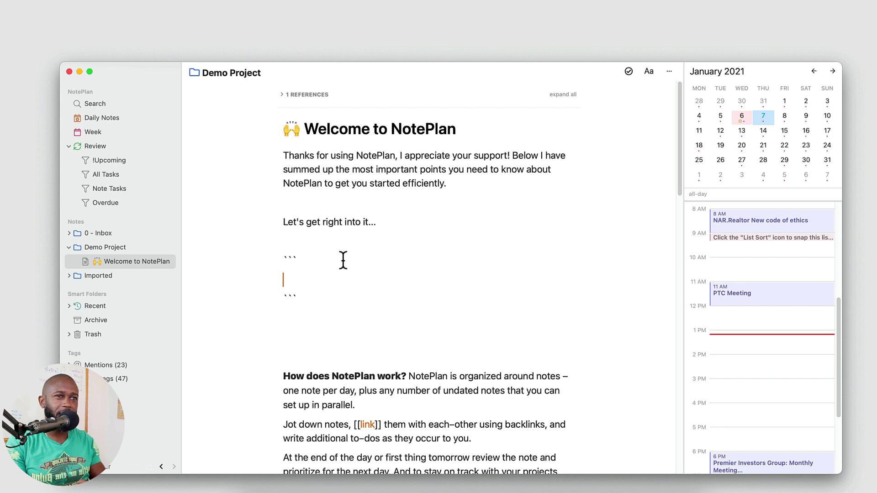
type("This is cod")
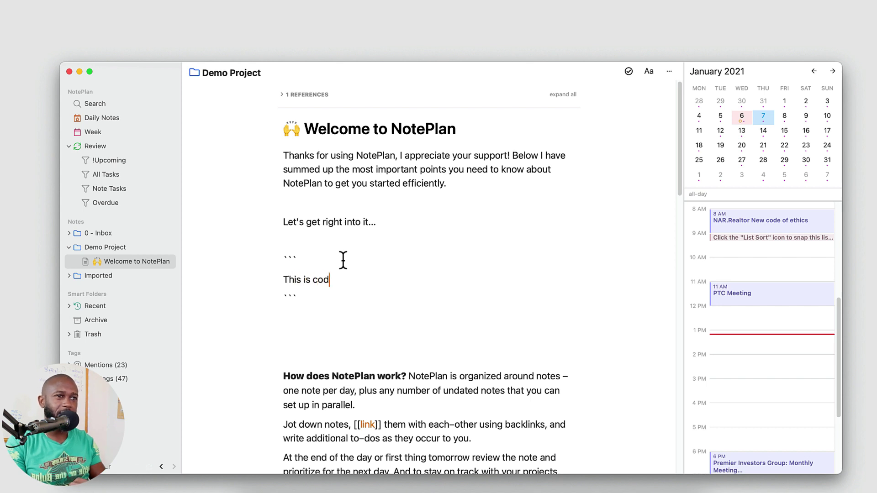
type("e")
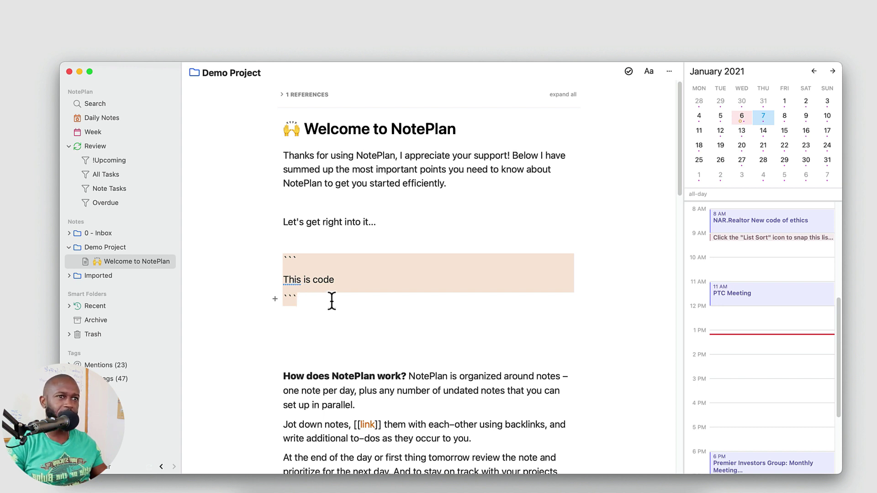
left_click(304, 243)
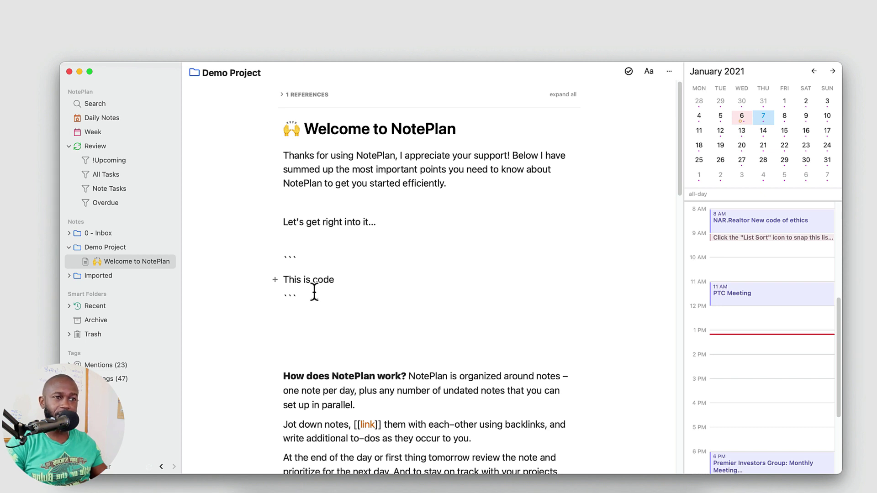
left_click(327, 307)
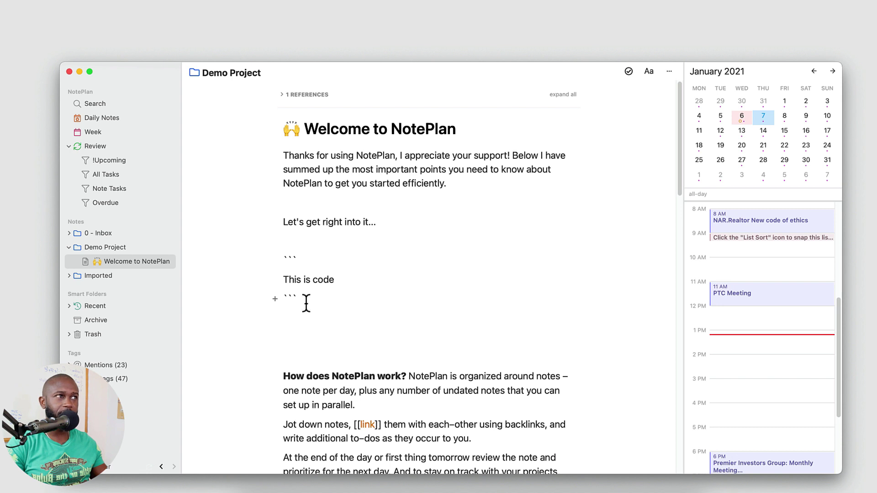
left_click(650, 73)
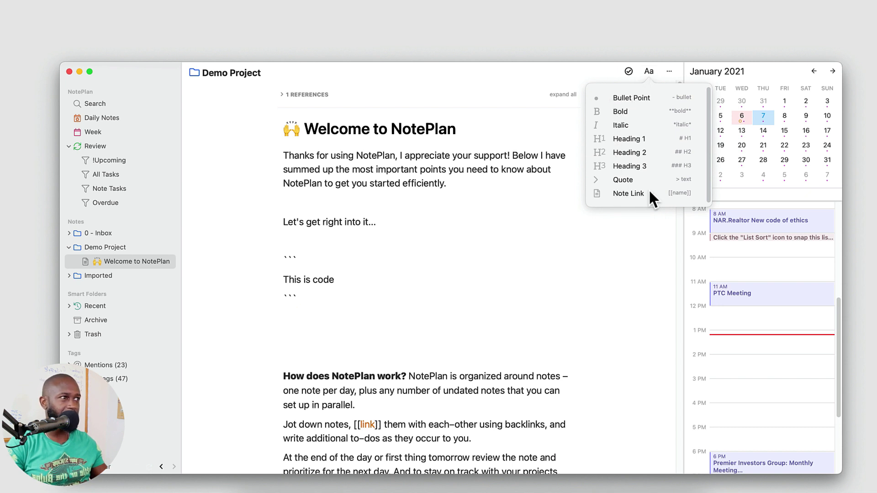
left_click(709, 175)
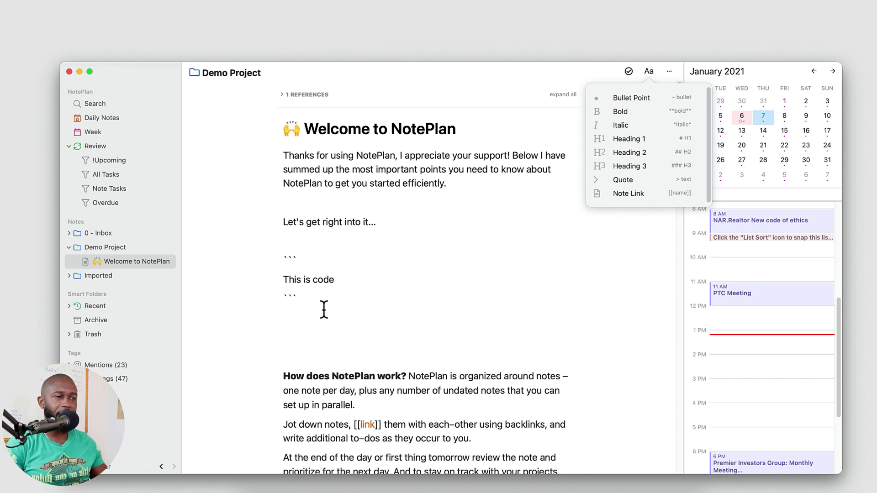
key("Escape")
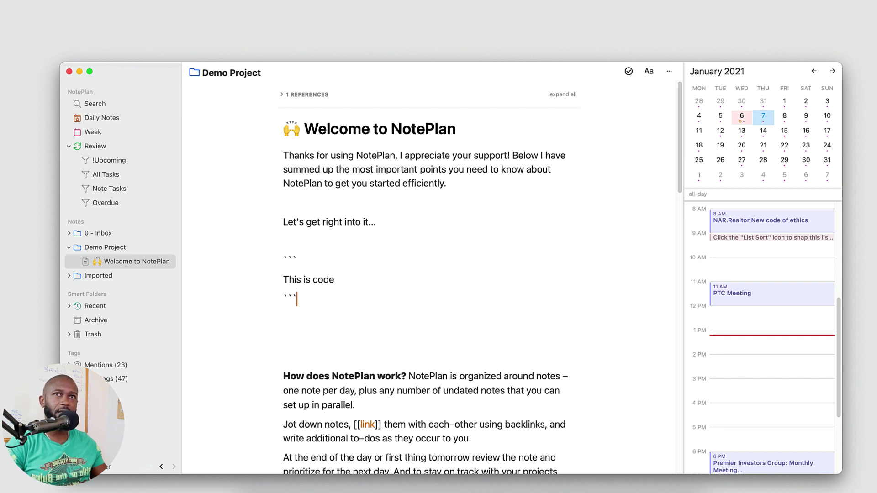
Open NotePlan Preferences, move the window lower, and show the Files settings with the md extension.
left_click(39, 0)
left_click(39, 23)
left_click_drag(397, 43, 369, 124)
left_click(535, 146)
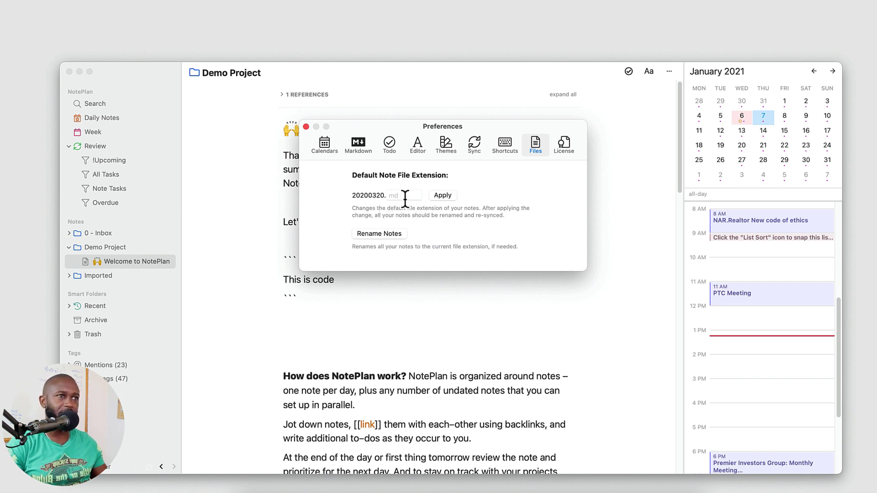
Close Preferences, reveal the current note in Finder, and resize the Finder window.
left_click(306, 127)
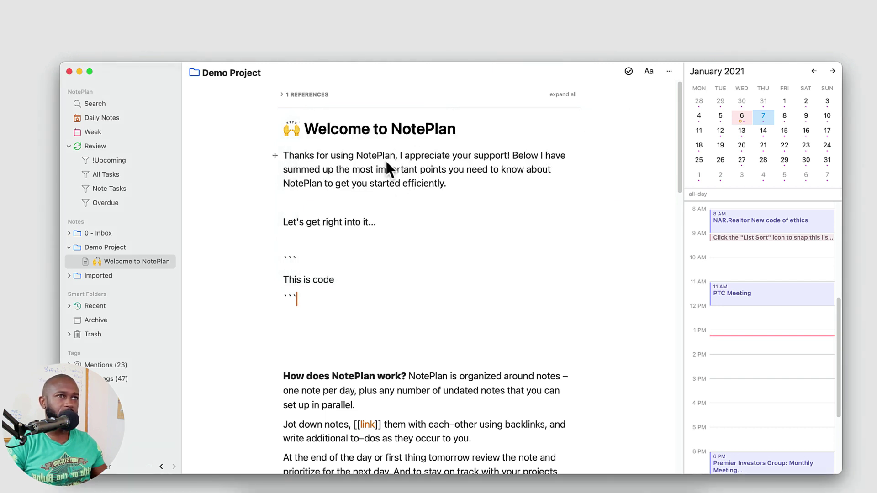
left_click(668, 71)
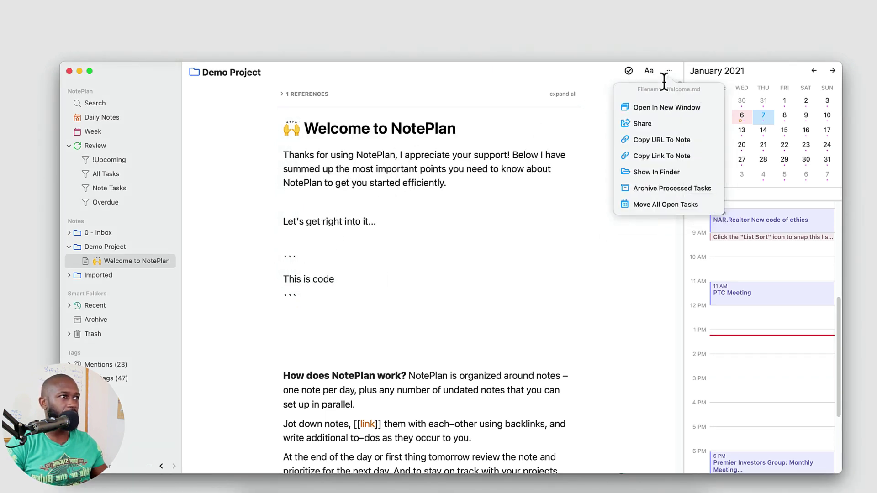
left_click(653, 172)
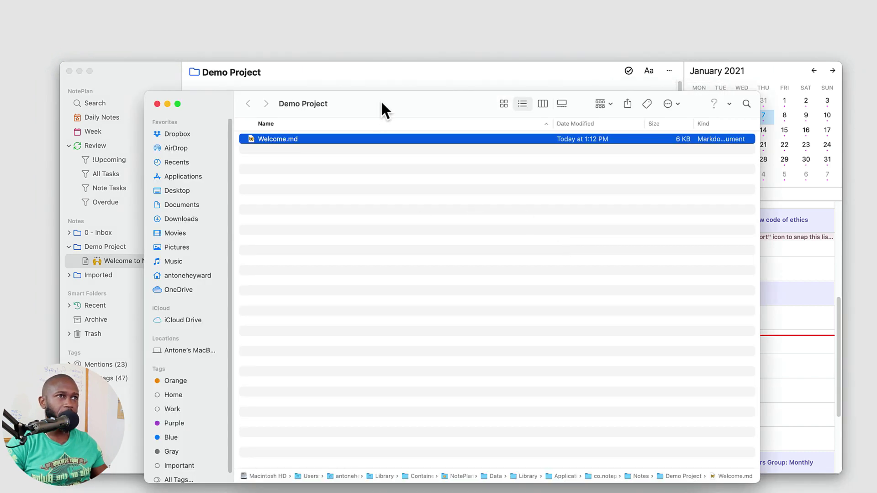
left_click_drag(380, 101, 365, 52)
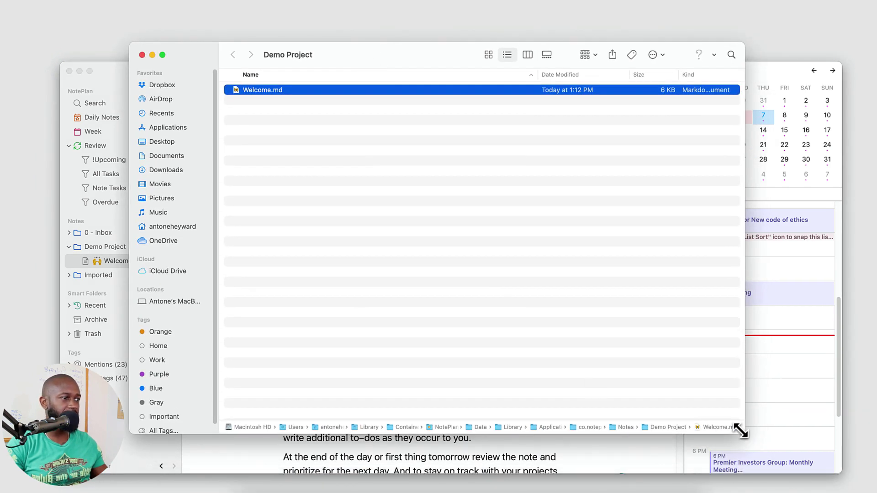
left_click_drag(740, 428, 732, 338)
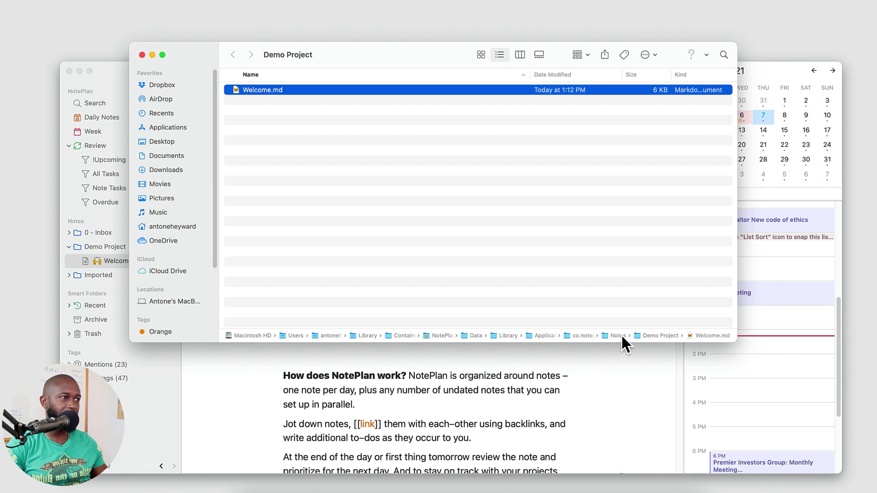
Go up through Notes to the co.noteplan.NotePlan3 folder and briefly peek inside Calendar.
double_click(618, 336)
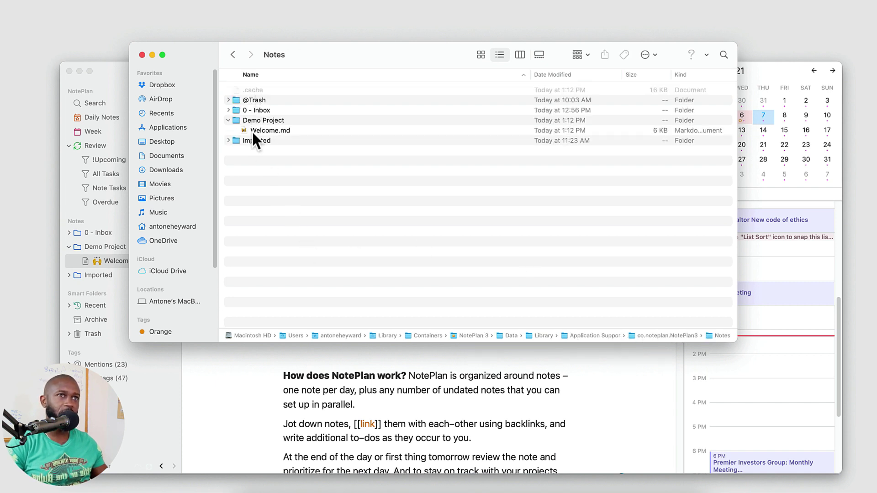
double_click(643, 336)
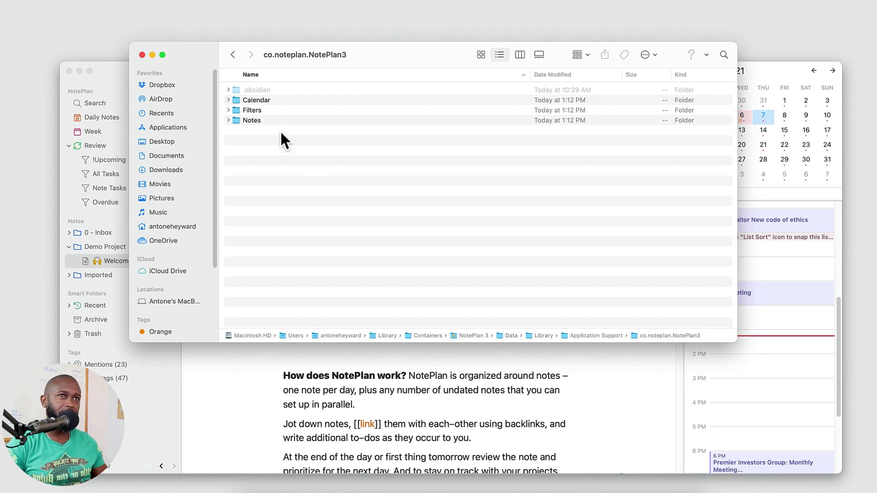
left_click(229, 100)
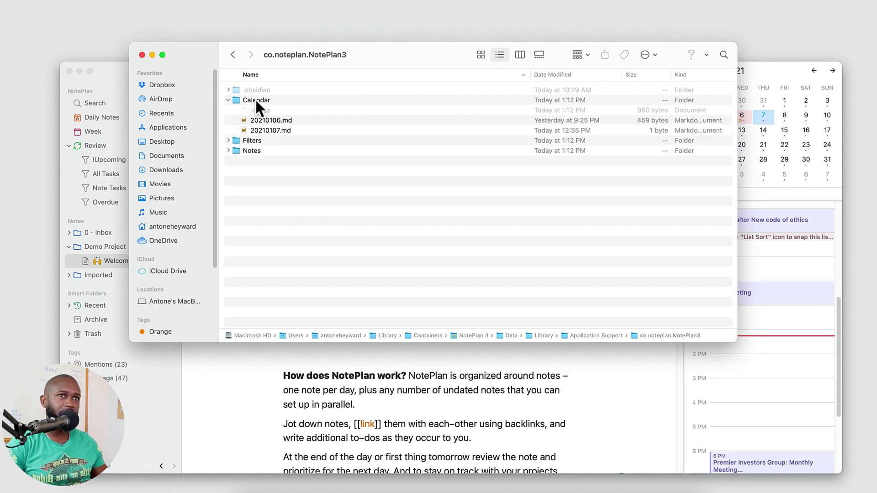
left_click(228, 100)
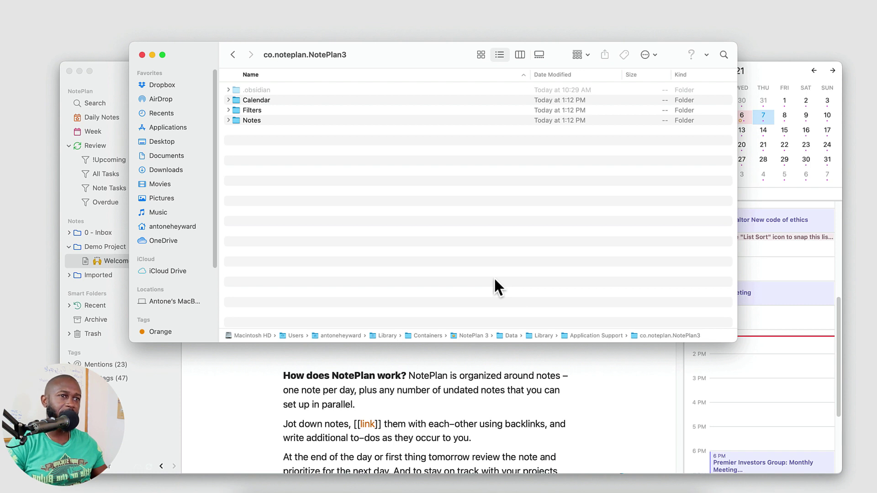
In Obsidian, remove the old co.noteplan.NotePlan3 vault entry and open that folder as a vault.
left_click(379, 490)
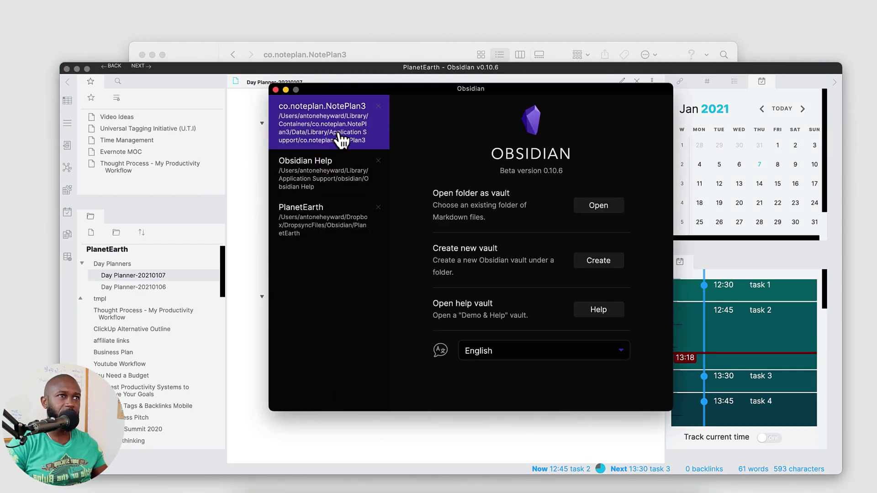
left_click(379, 106)
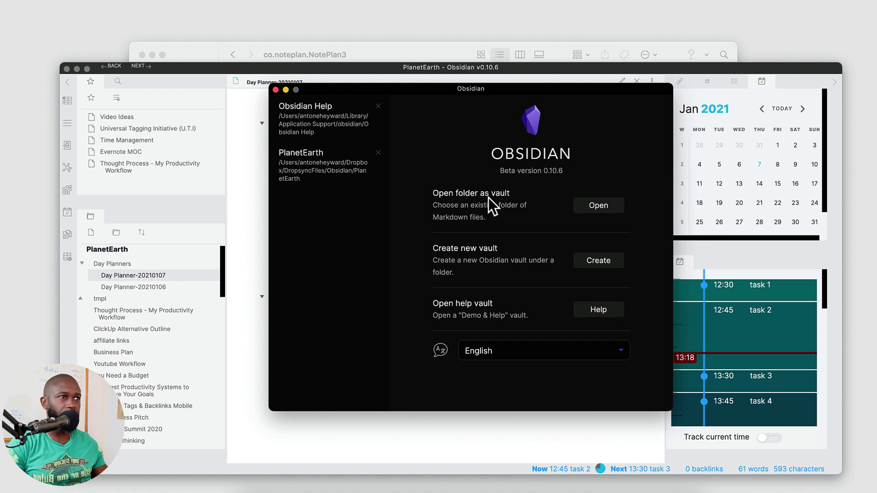
left_click(597, 216)
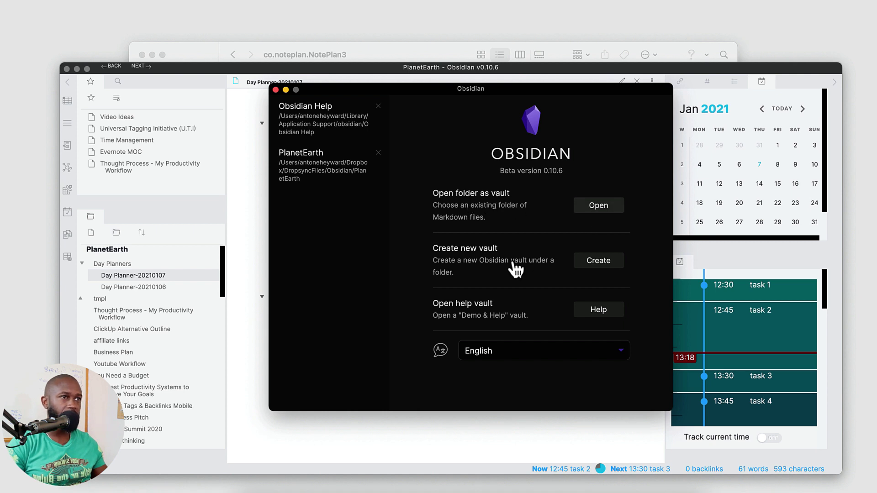
left_click(497, 78)
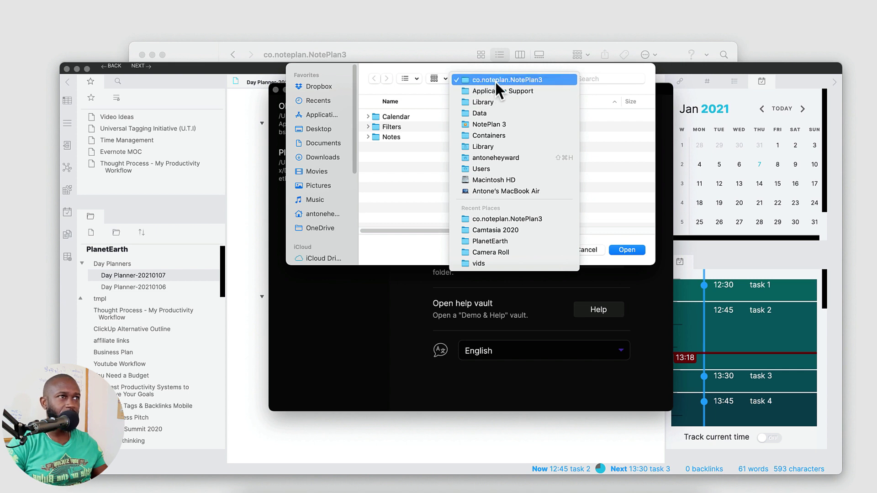
left_click(496, 80)
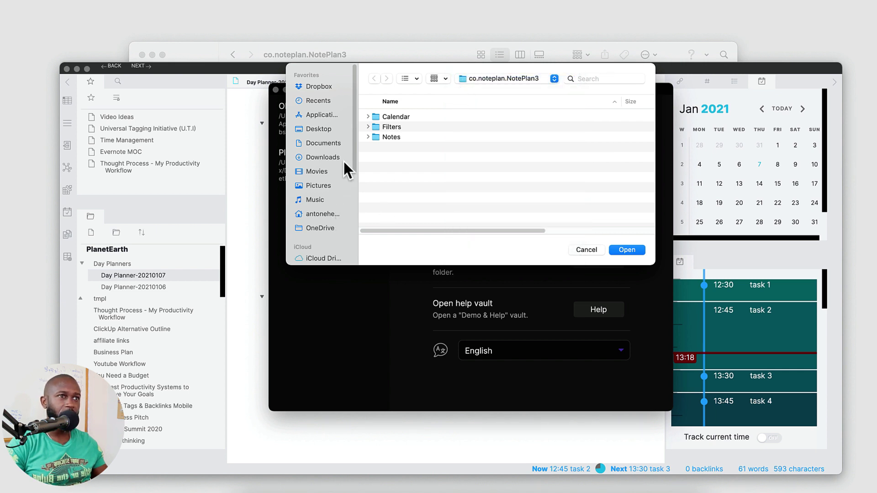
scroll(347, 173, "down", 3)
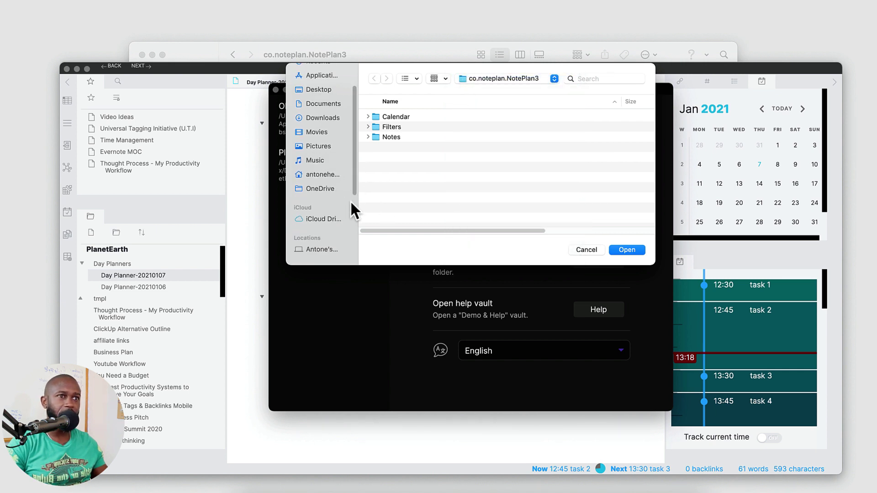
scroll(354, 201, "down", 3)
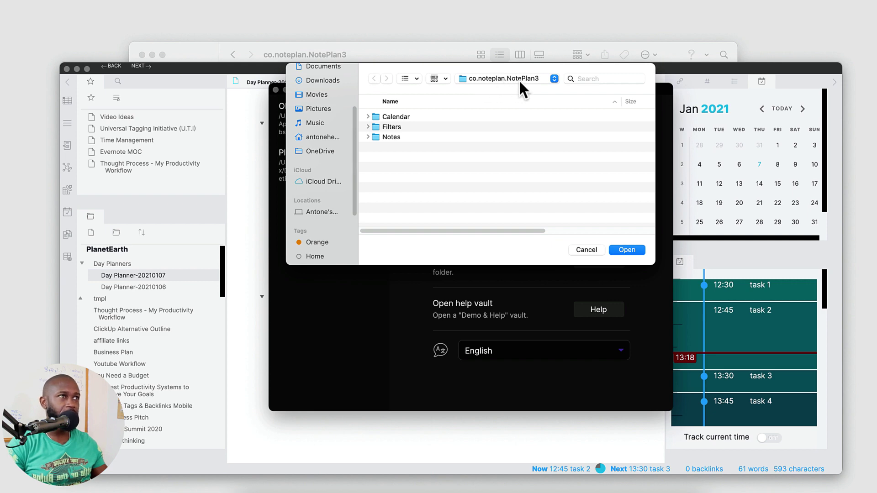
left_click(622, 251)
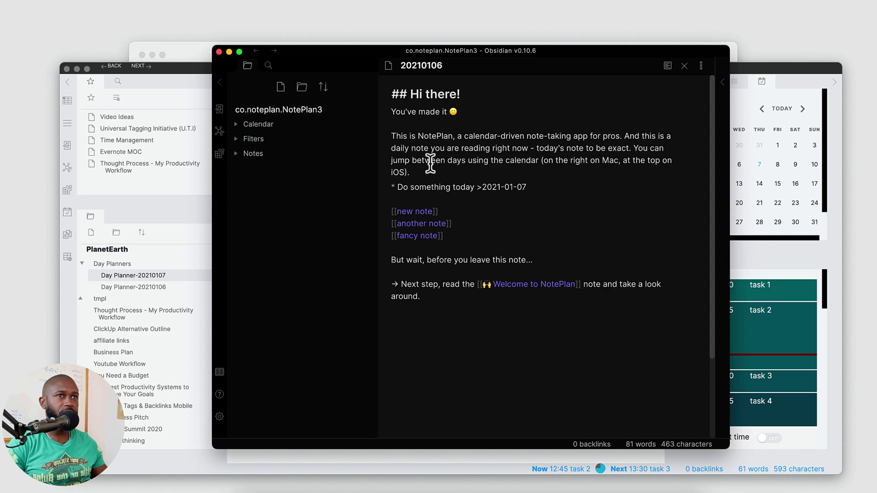
Enlarge and reposition the vault window, then open the 20210107 daily note from Calendar.
left_click_drag(212, 46, 136, 118)
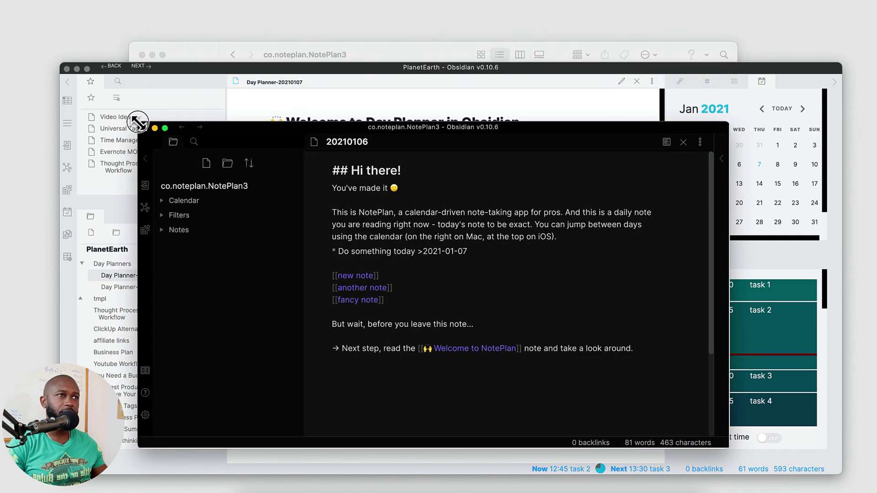
left_click_drag(621, 123, 631, 90)
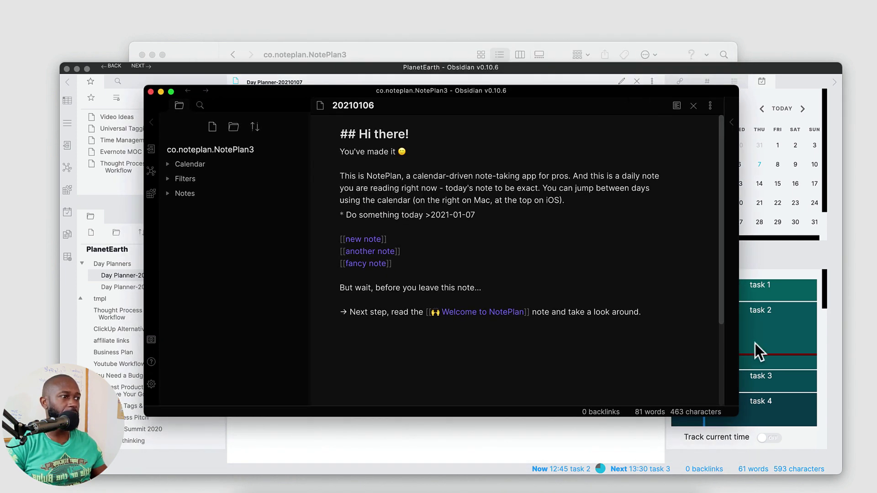
left_click_drag(741, 415, 793, 459)
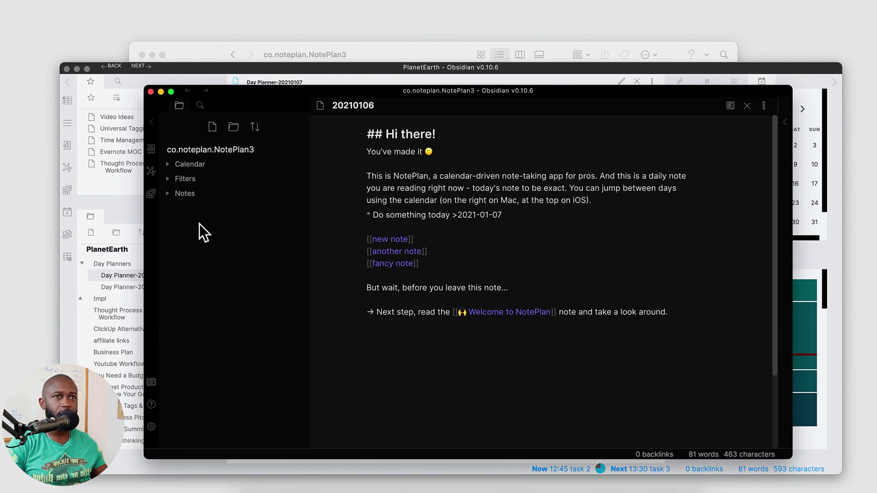
left_click(167, 165)
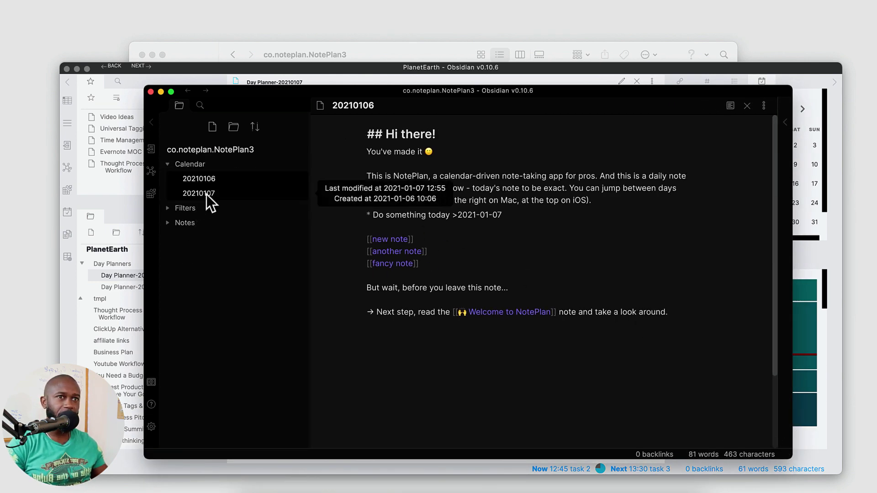
left_click(211, 181)
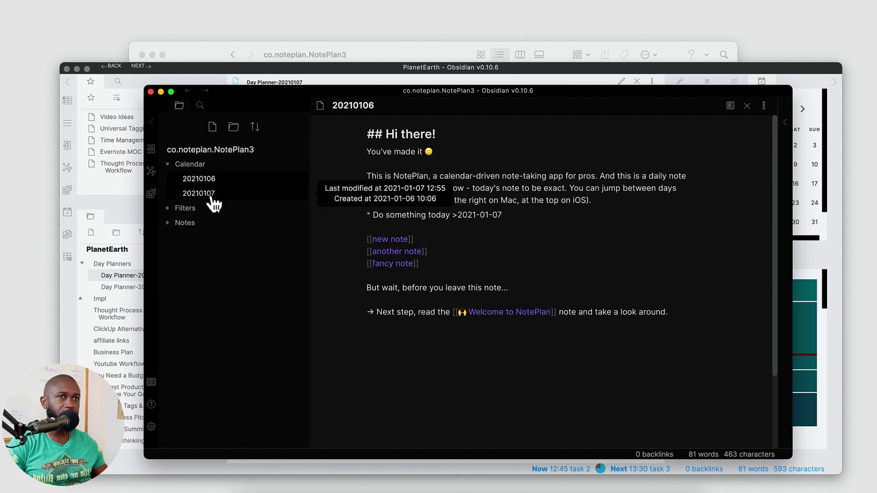
left_click(212, 194)
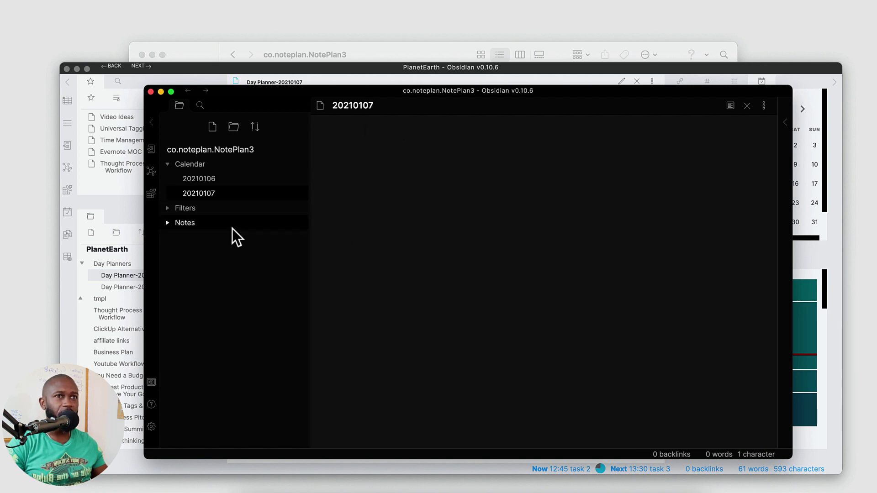
Expand Notes and its Demo Project folder to reveal the Welcome note.
left_click(169, 223)
left_click(175, 252)
left_click(175, 252)
left_click(180, 267)
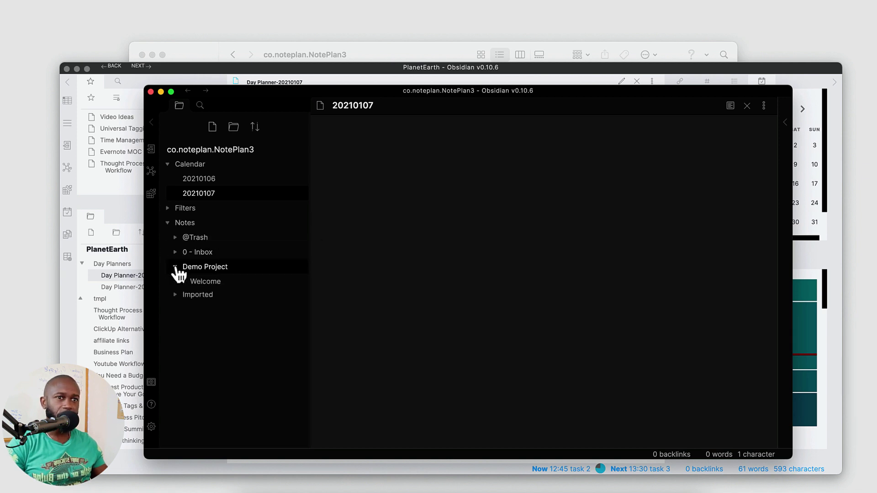
Open the Welcome note, scroll through it, switch to Preview, and expand the Imported folder.
left_click(205, 284)
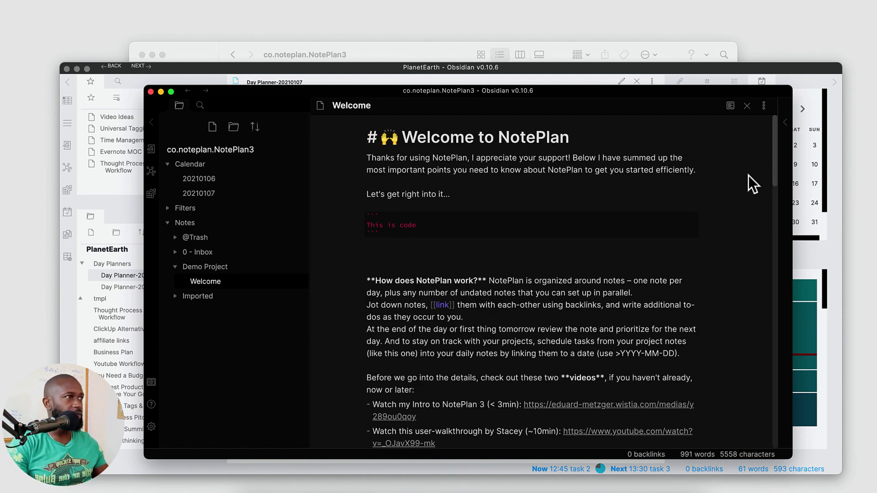
left_click_drag(773, 156, 768, 399)
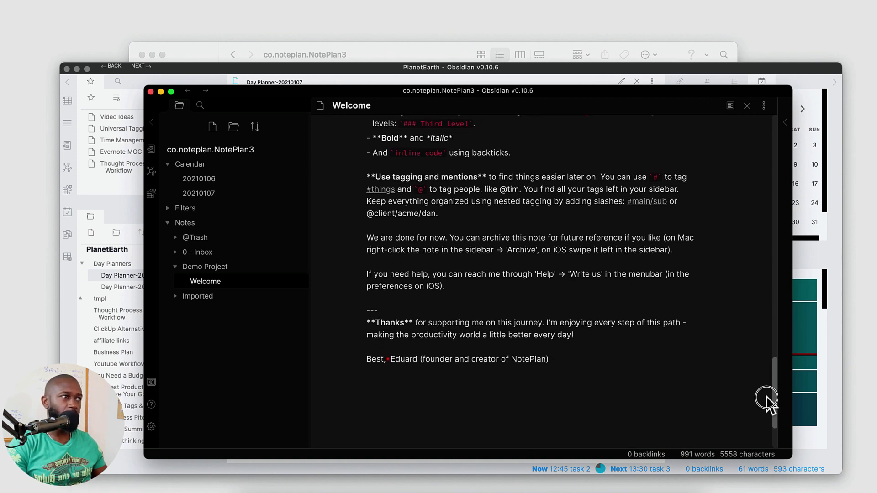
left_click_drag(767, 399, 778, 152)
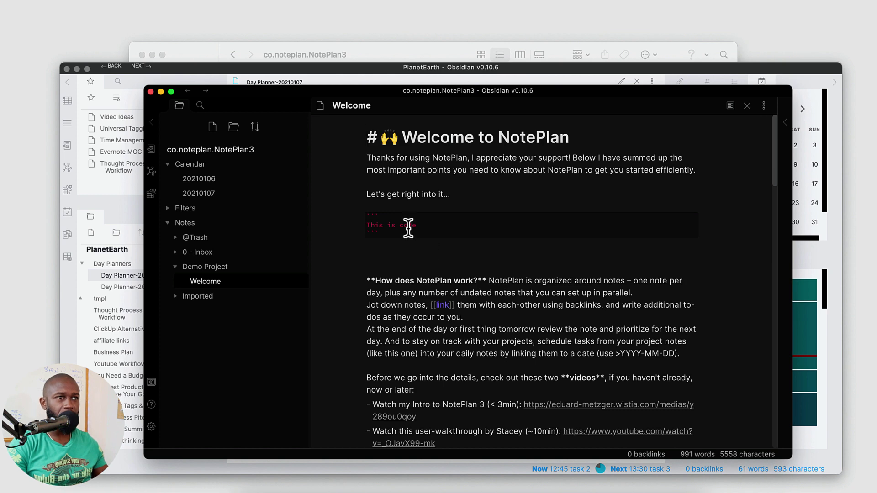
left_click(731, 107)
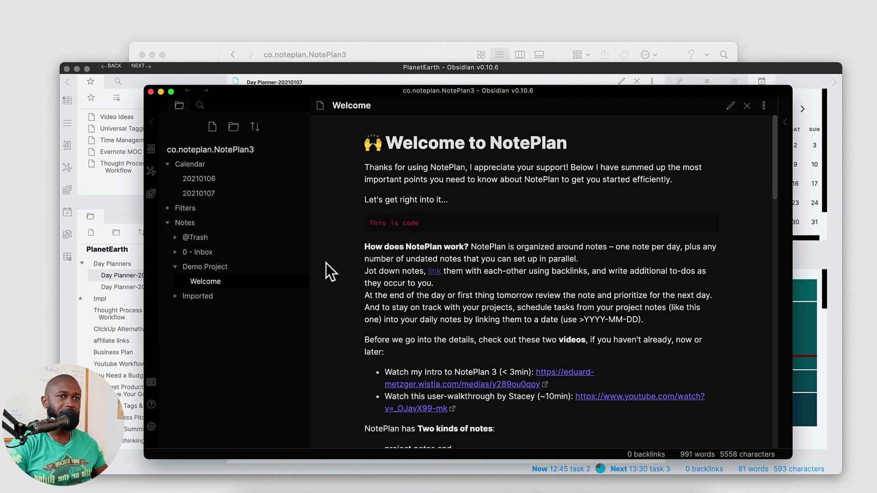
left_click(193, 302)
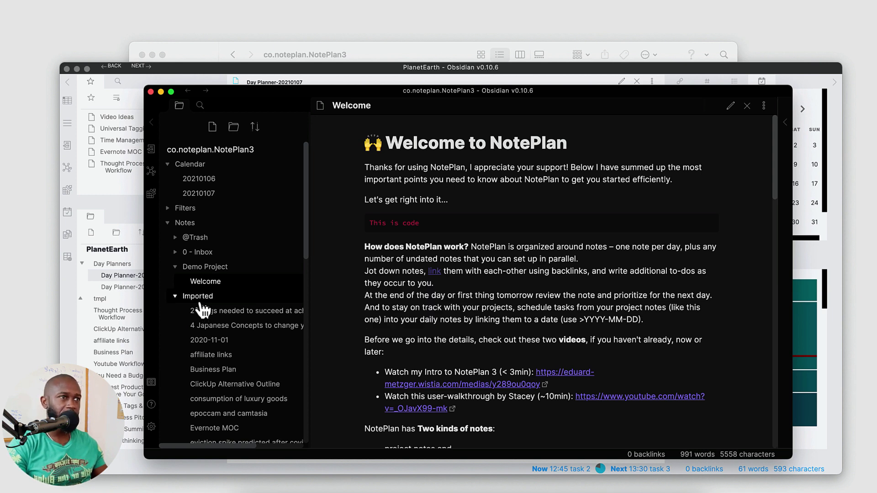
Open '2 things needed to succeed at achieving your goals' from Imported and scroll through it.
left_click(203, 311)
scroll(495, 365, "down", 10)
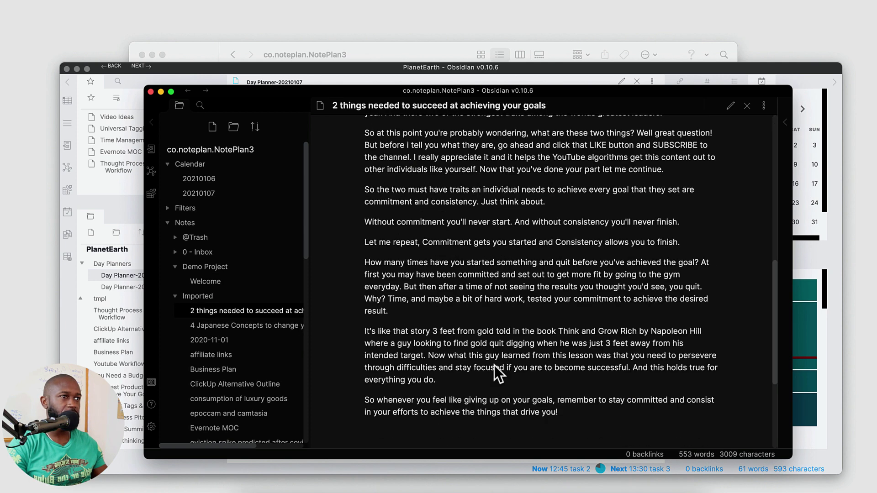
scroll(495, 366, "up", 8)
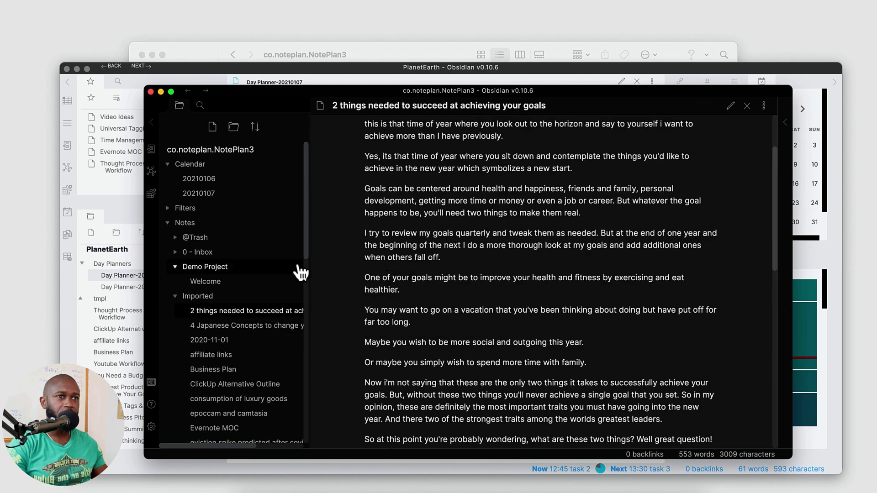
left_click_drag(306, 242, 338, 439)
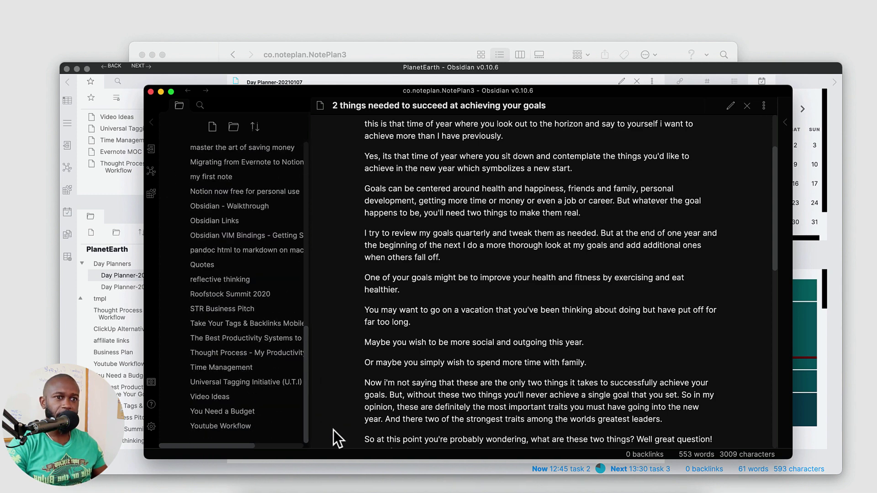
Open Thought Process - My Productivity Workflow, view its mermaid source, return to the flowchart, widen the sidebar.
left_click(256, 353)
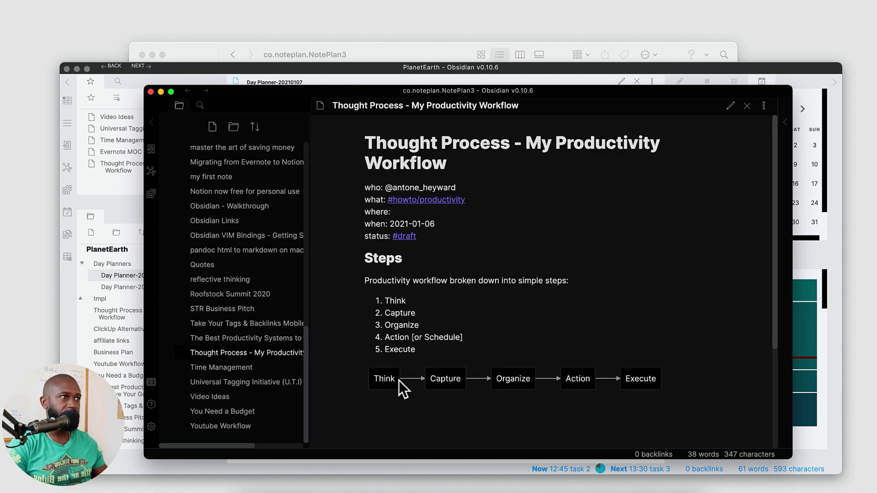
left_click(731, 106)
scroll(550, 331, "down", 4)
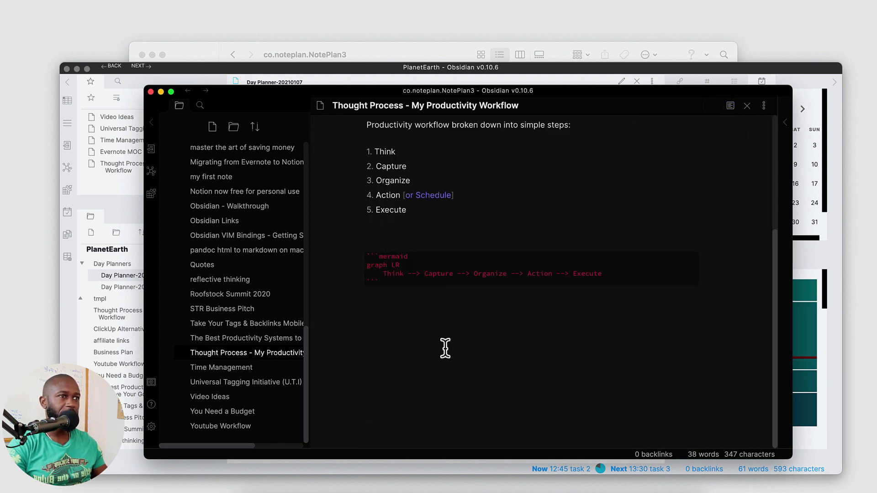
left_click(730, 106)
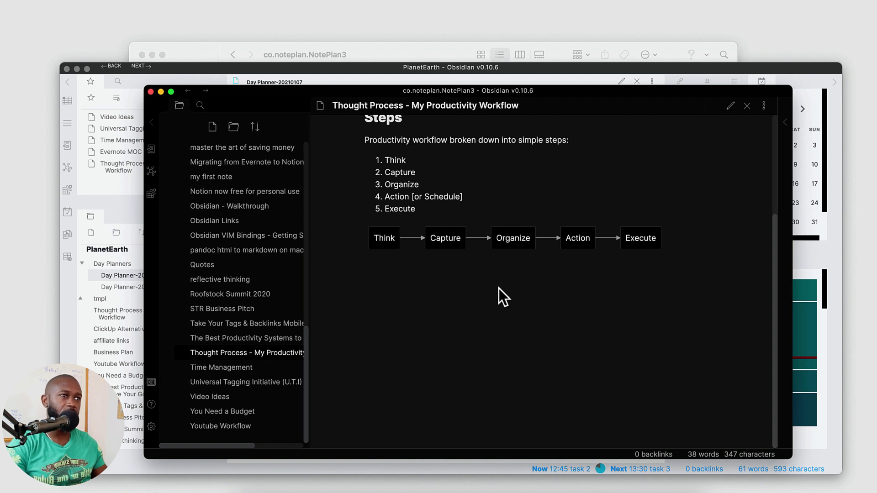
scroll(498, 292, "up", 3)
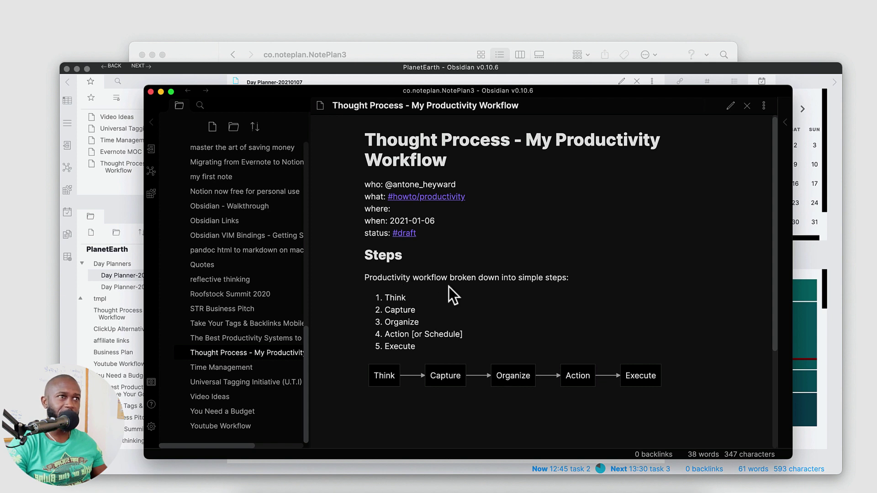
left_click_drag(311, 293, 332, 296)
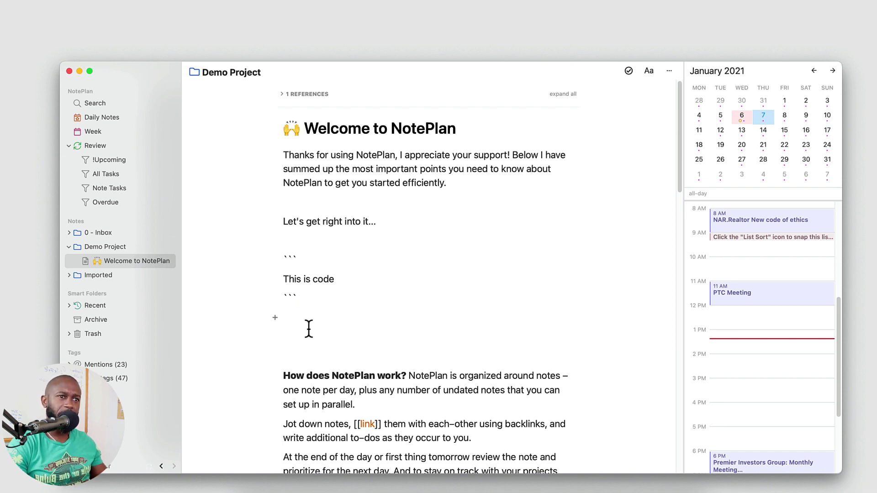
Place the insertion point below the 'This is code' block in NotePlan's Welcome note.
left_click(295, 322)
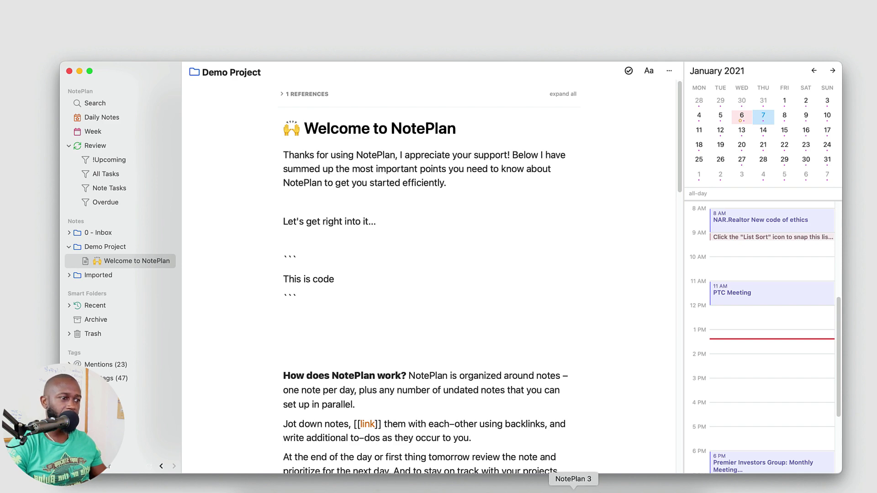
Bring the PlanetEarth vault forward, then open and dismiss the template picker without inserting anything.
left_click(378, 490)
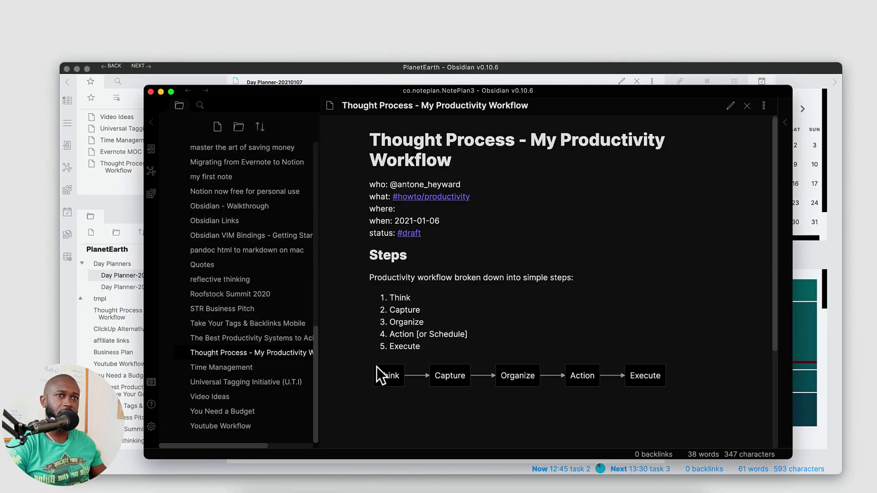
left_click(83, 316)
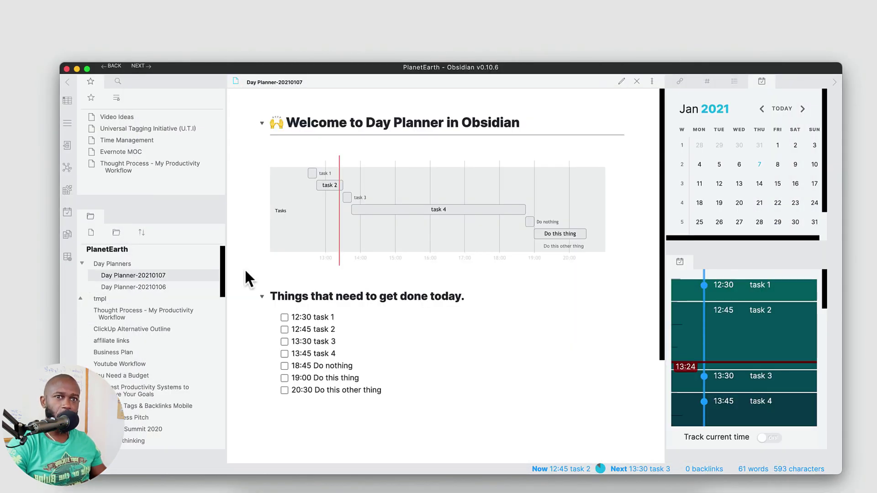
left_click(67, 236)
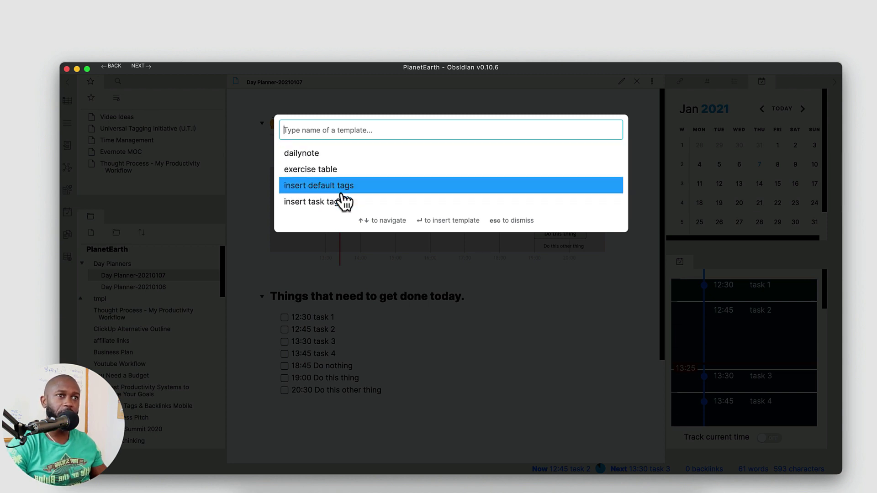
left_click(259, 206)
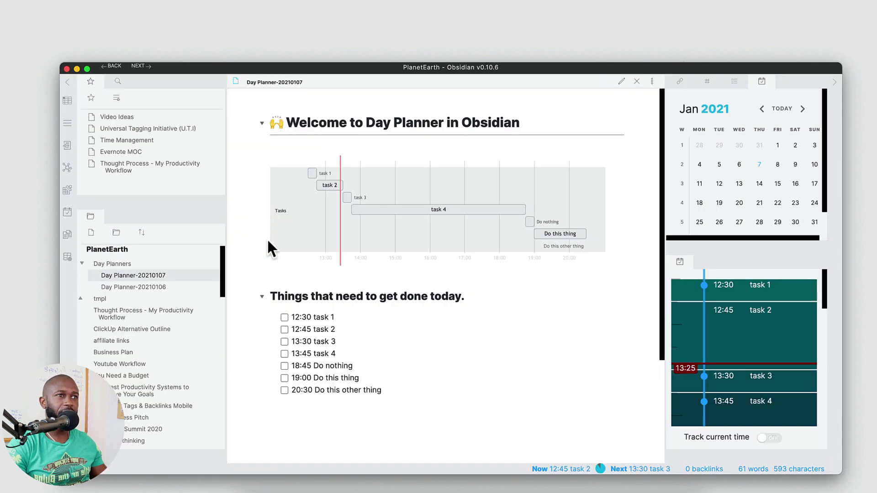